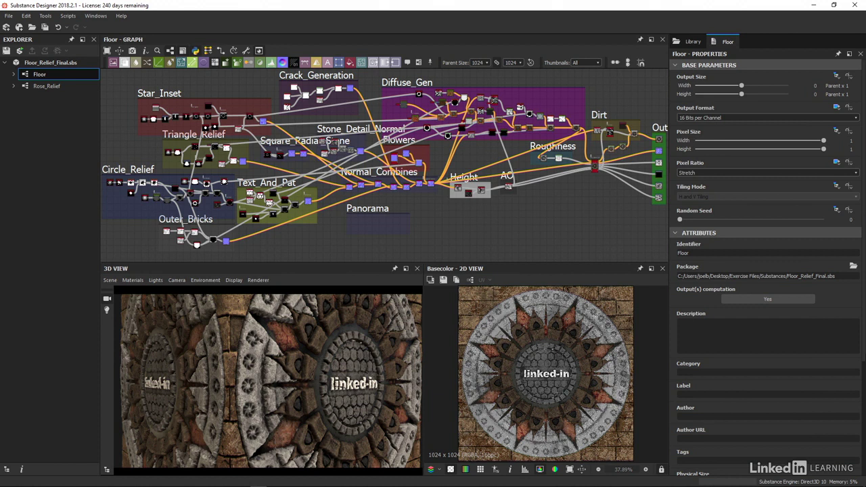
Select the Splatter Circular node in the Star_Inset frame and bring up its instance parameters
scroll(199, 119, up, 2)
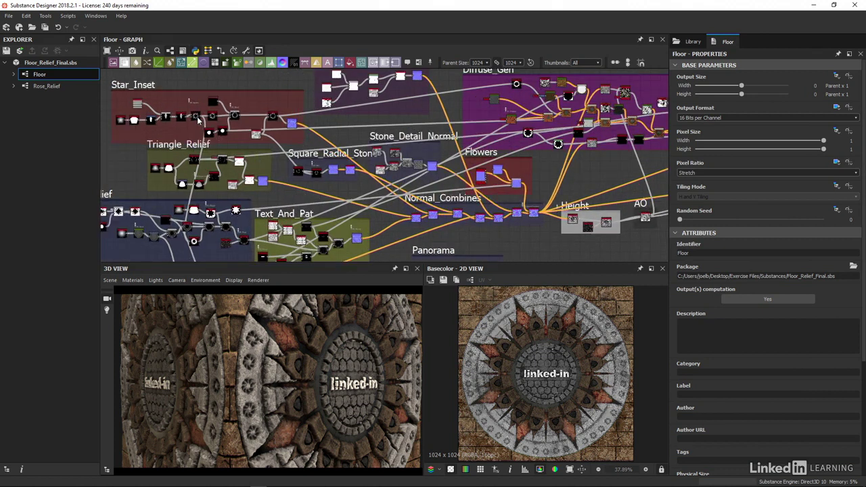
scroll(200, 118, up, 4)
middle_drag(199, 119, 367, 163)
scroll(313, 170, up, 2)
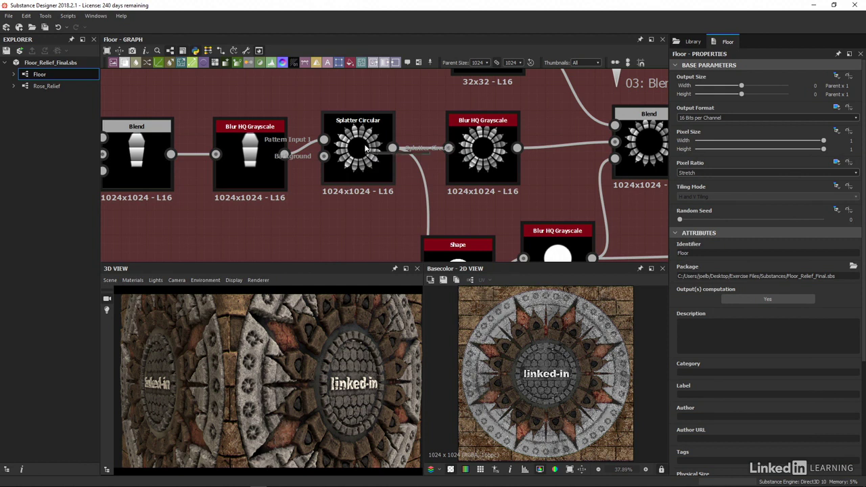
click(366, 146)
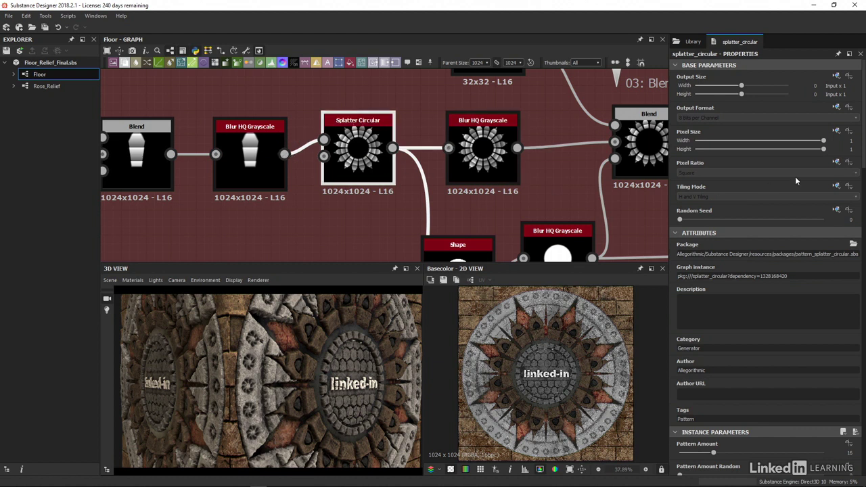
scroll(863, 157, down, 10)
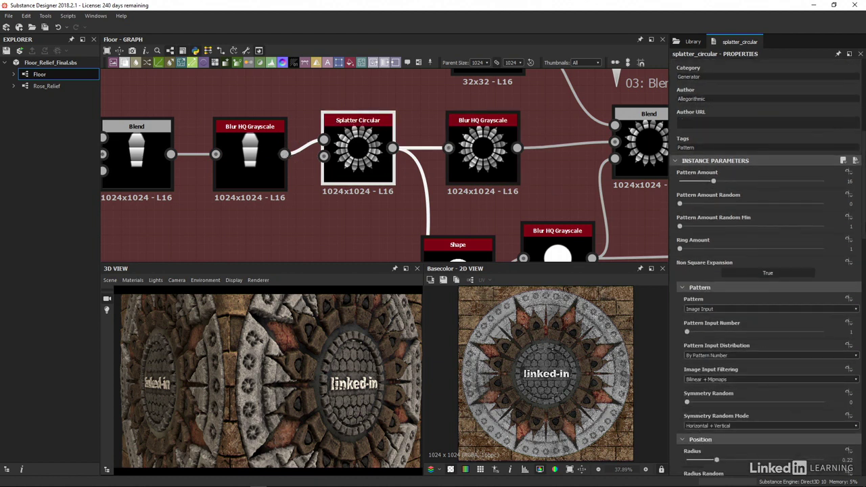
scroll(843, 104, down, 2)
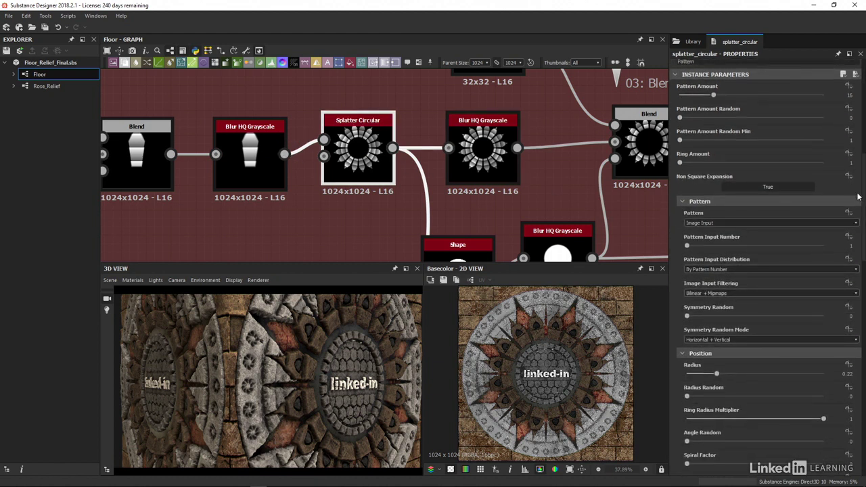
Expose the Splatter Circular node's Pattern Amount as a new graph input named Radial Stone Amount
click(849, 86)
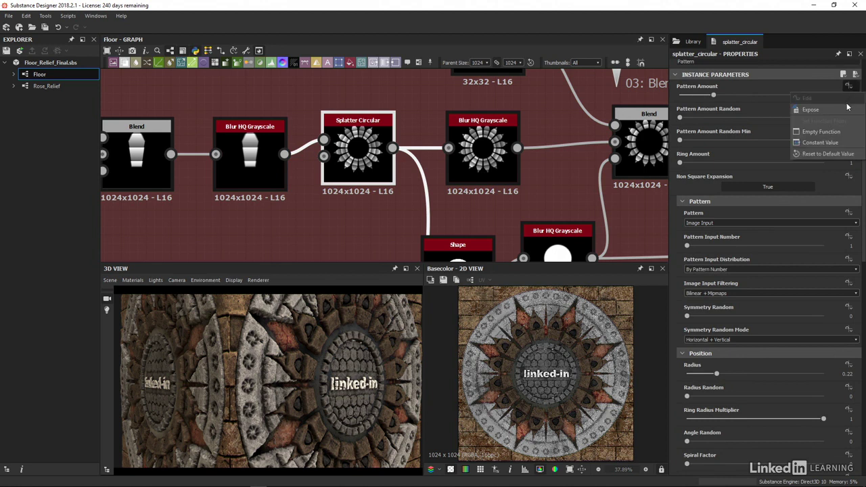
click(844, 110)
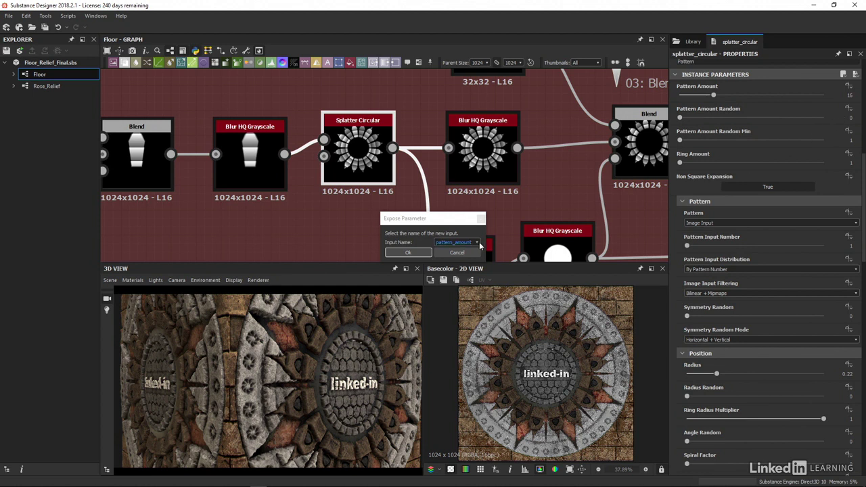
click(477, 243)
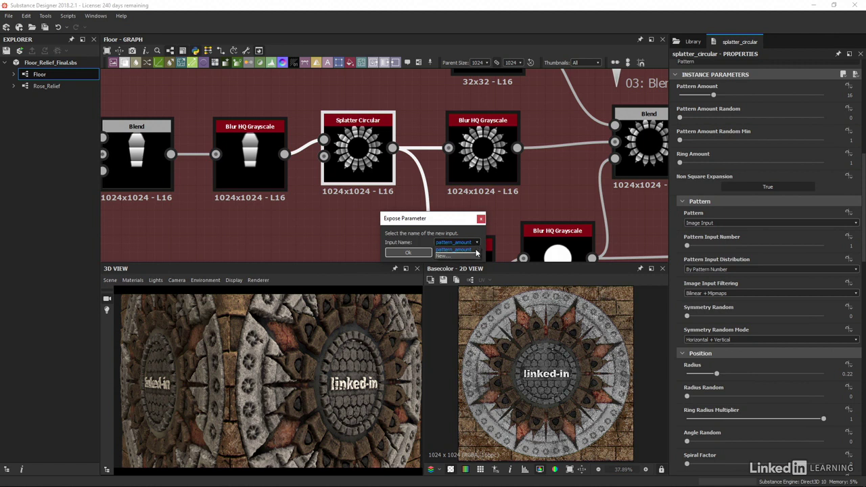
click(476, 255)
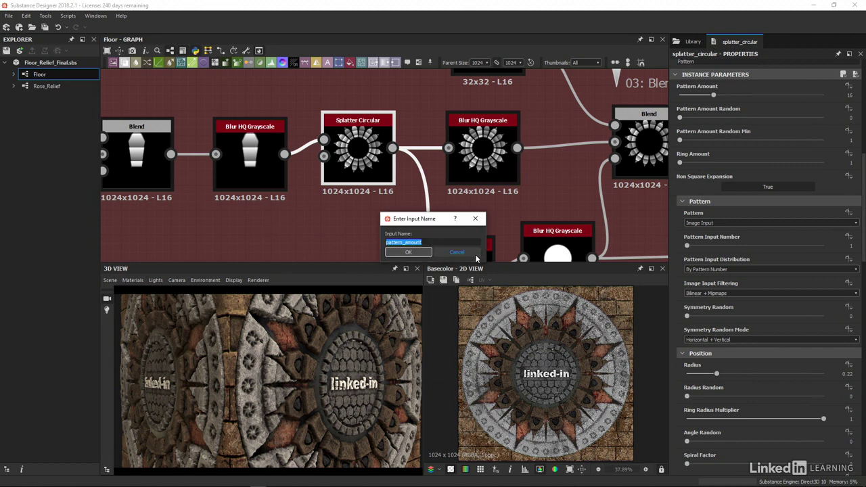
text(Radia)
text(l Stone Amount)
click(409, 253)
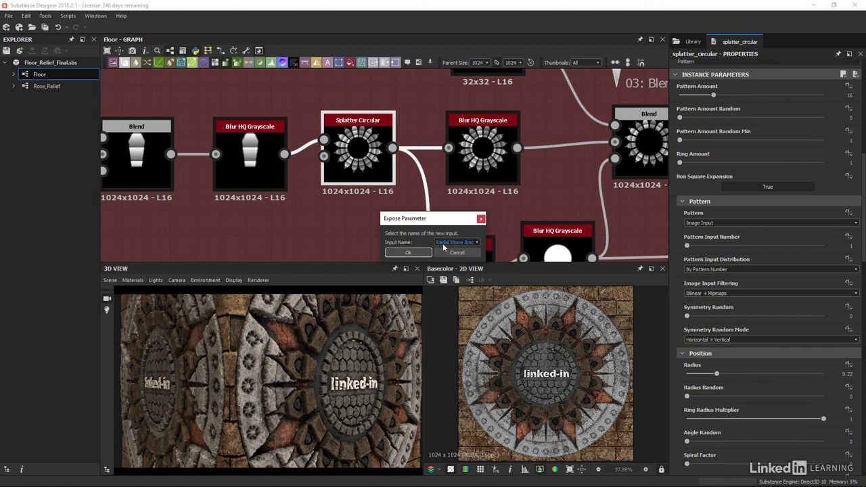
click(409, 252)
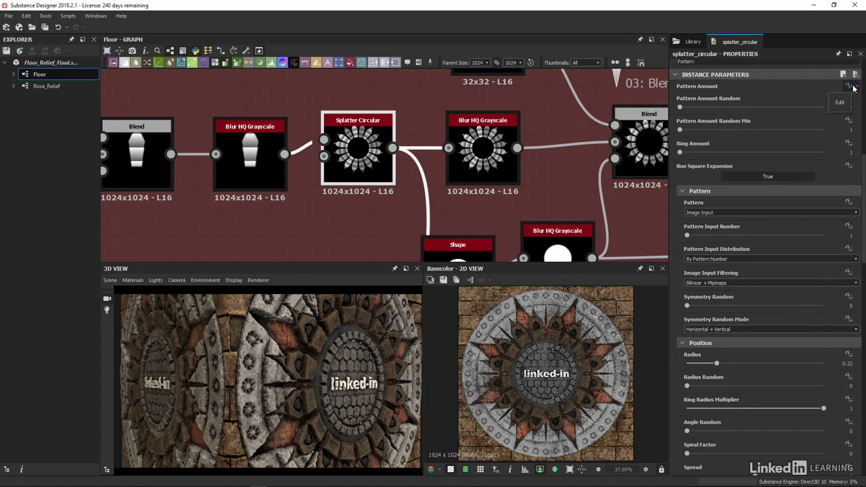
In the Floor graph's input parameters, label the exposed Pattern Amount input Radial Stone Amount and assign it to the group Stone Amount
click(39, 74)
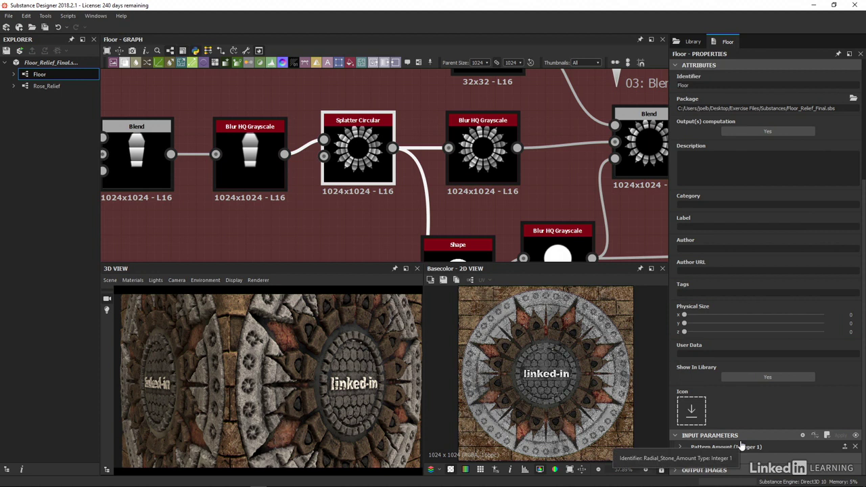
click(682, 448)
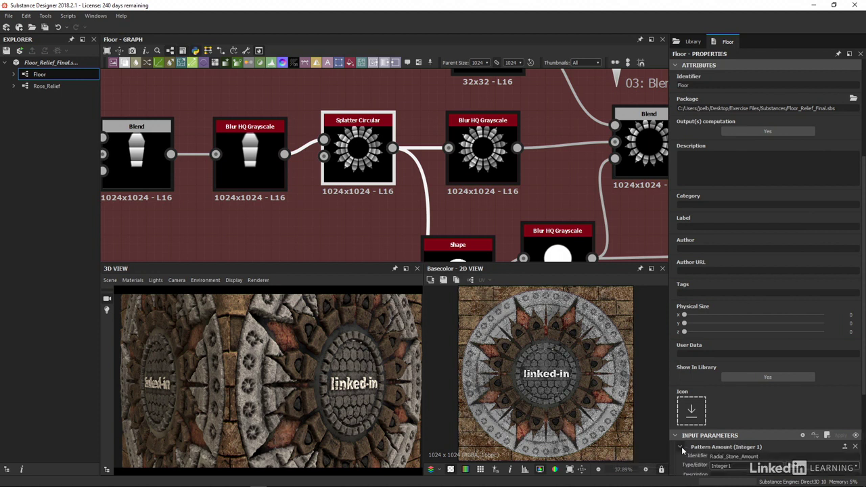
scroll(827, 416, down, 4)
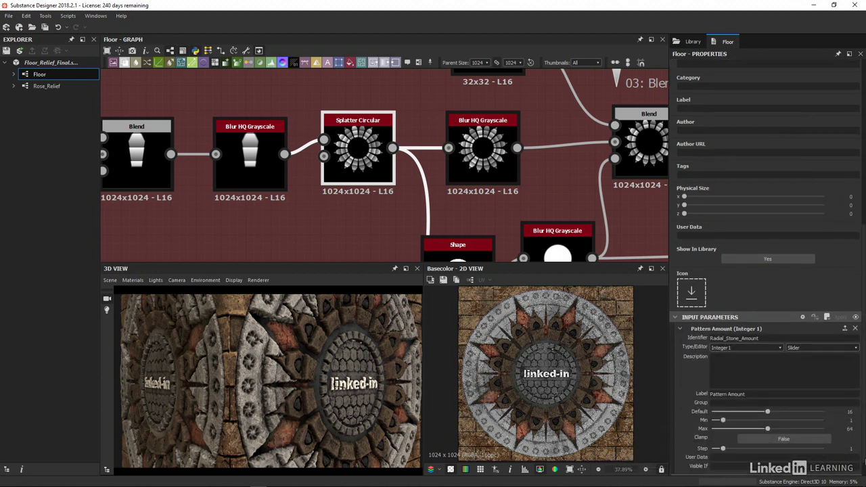
scroll(827, 416, down, 1)
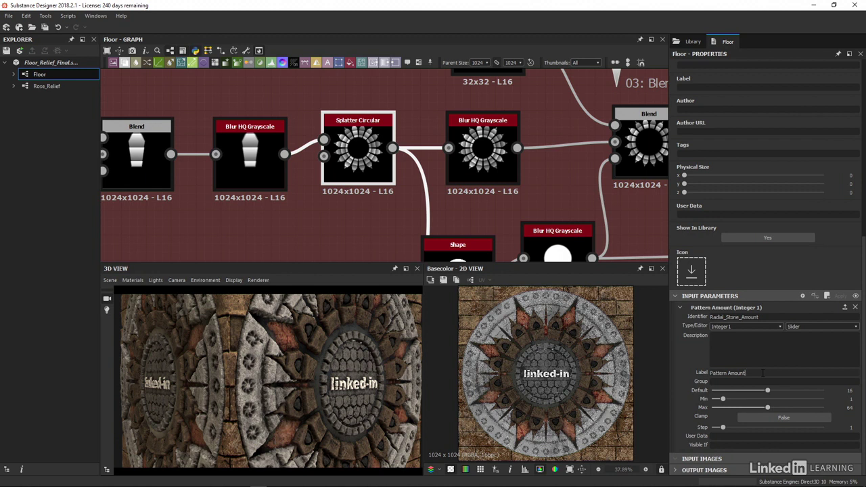
drag(744, 373, 697, 371)
text(Radial Stone Amount)
click(719, 382)
text(tone Amount)
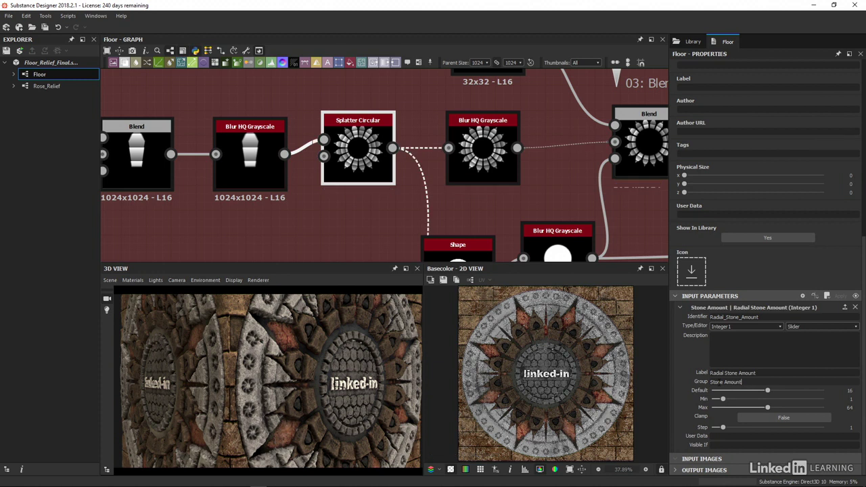
key(Return)
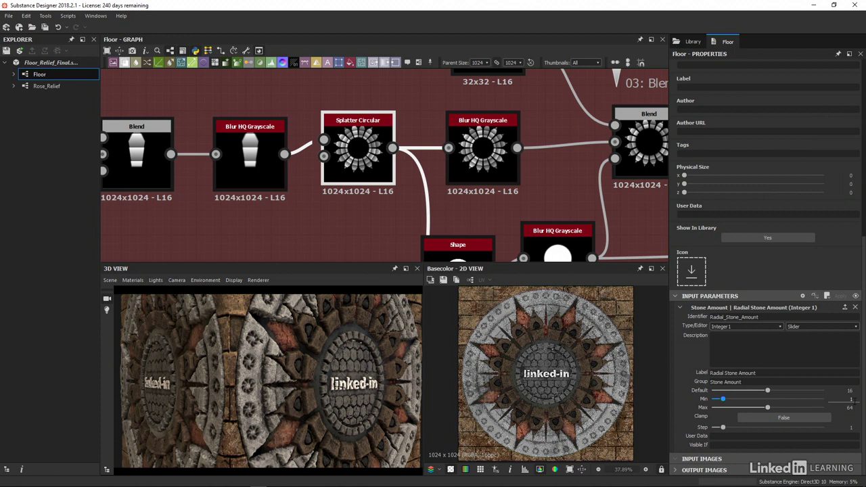
Set the Radial Stone Amount input's minimum to 4, maximum to 20 and step to 2
double_click(851, 399)
text(4)
key(Return)
double_click(850, 407)
text(20)
key(Return)
double_click(852, 428)
text(2)
key(Return)
Preview the Floor input parameters with Radial Stone Amount at 12 and 8, inspect the medallion in 3D, and leave the preview
click(855, 296)
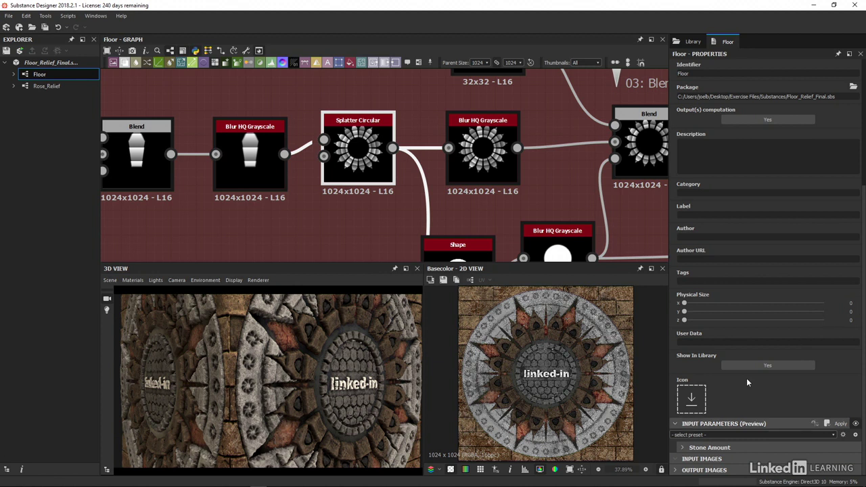
click(685, 447)
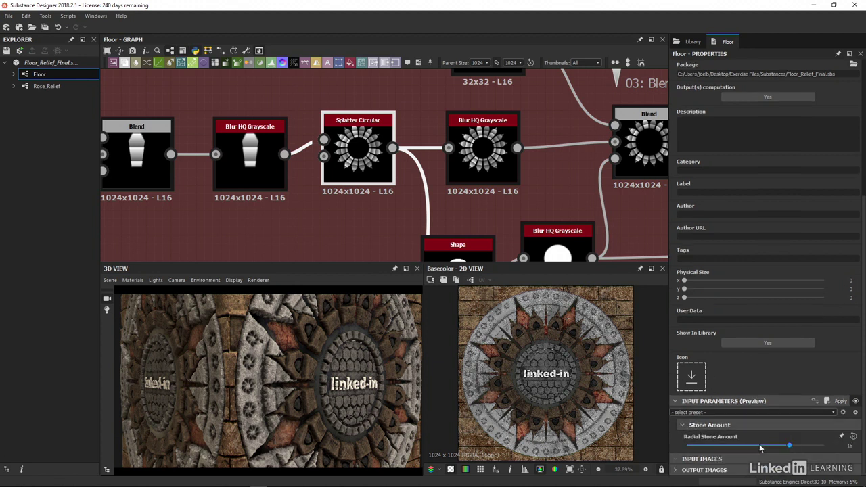
drag(760, 447, 758, 447)
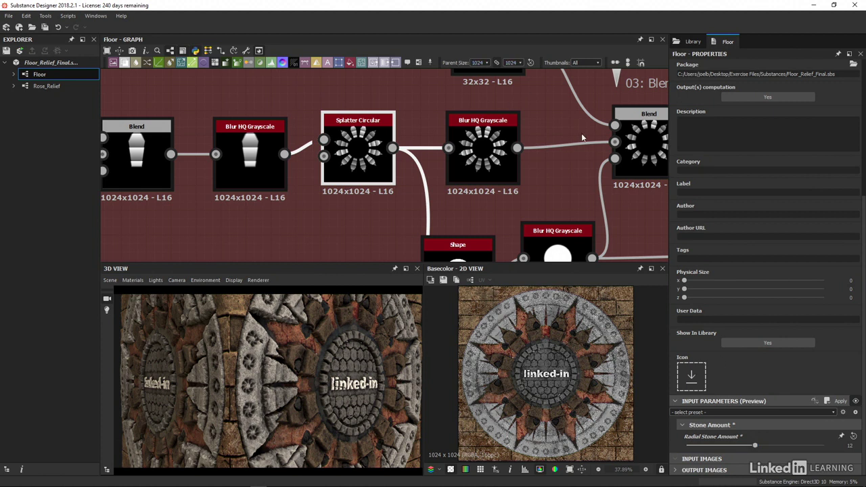
double_click(846, 445)
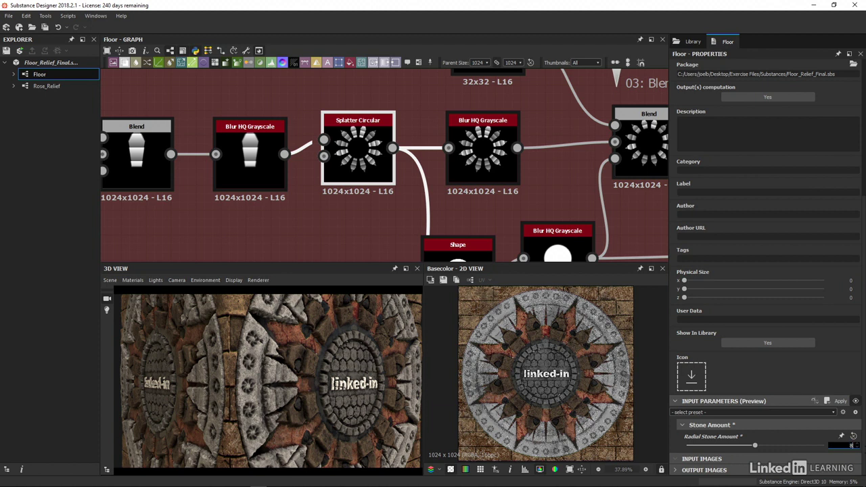
text(8)
key(Return)
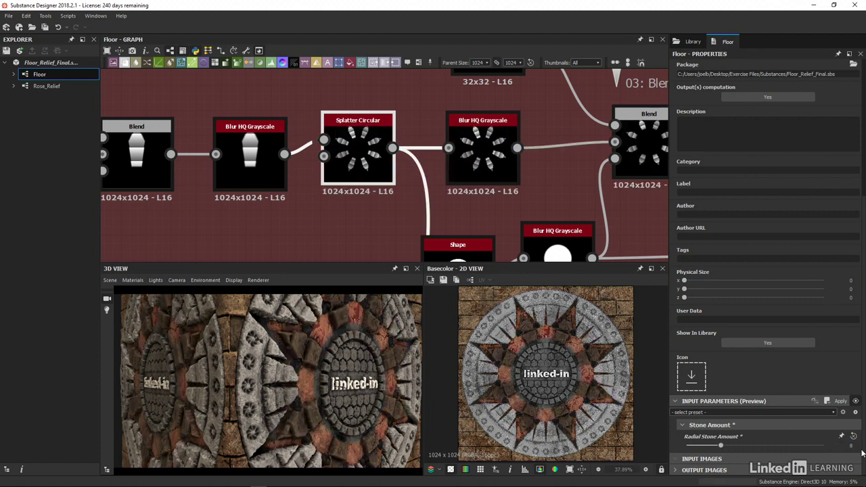
drag(316, 363, 300, 371)
scroll(298, 363, down, 2)
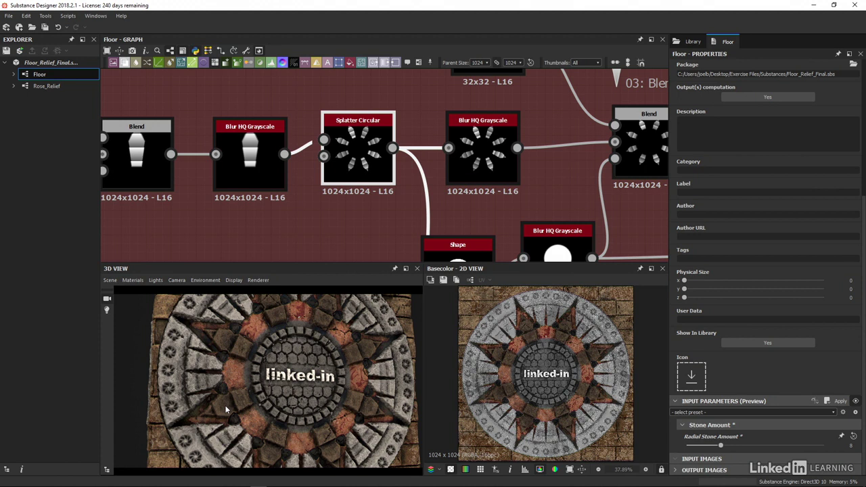
click(855, 402)
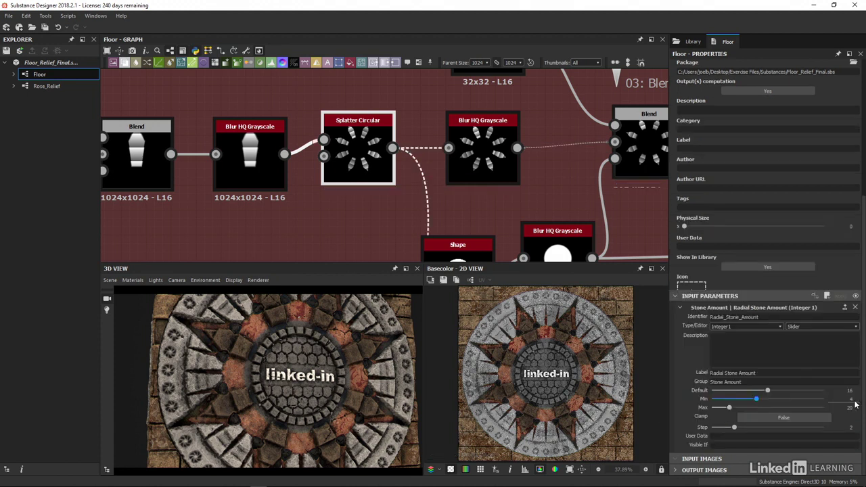
Expose Pattern Amount of the upper Splatter Circular node in Triangle_Relief through the existing Radial_Stone_Amount input
scroll(353, 197, down, 5)
middle_drag(352, 247, 353, 196)
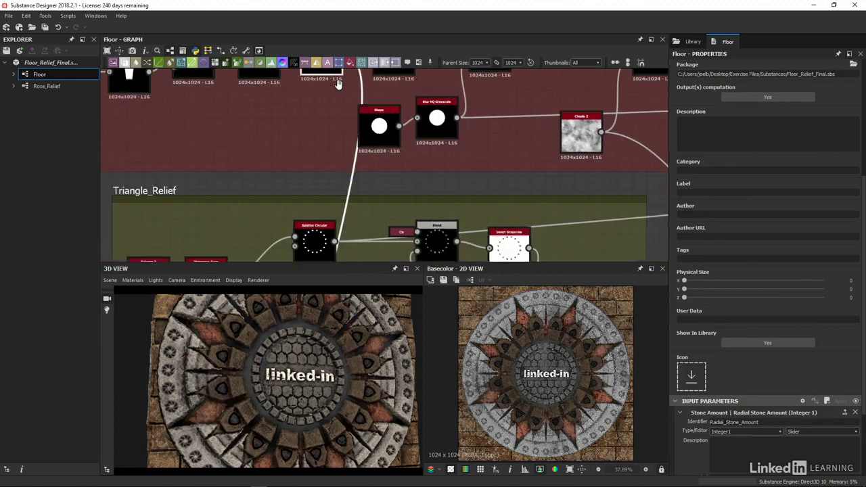
scroll(353, 191, up, 2)
click(296, 153)
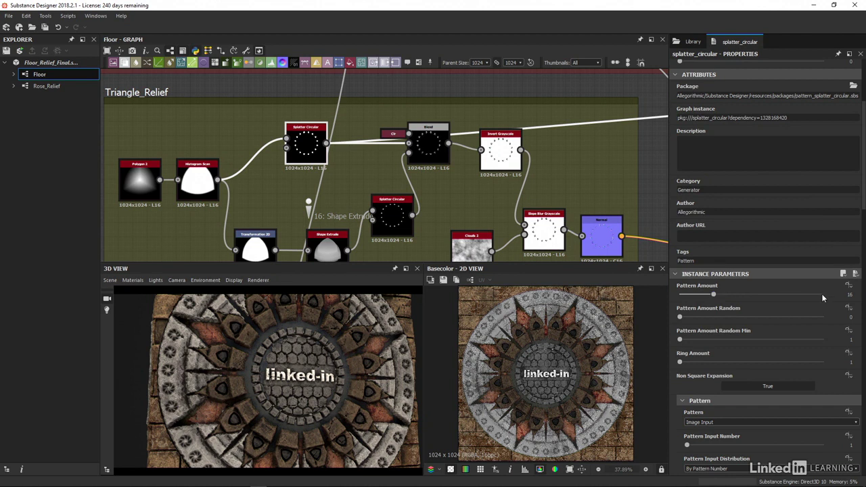
click(849, 290)
click(839, 310)
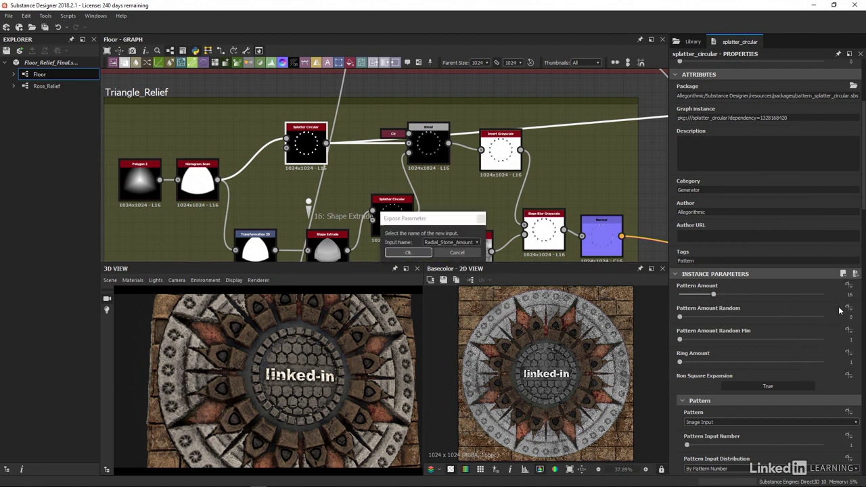
click(476, 242)
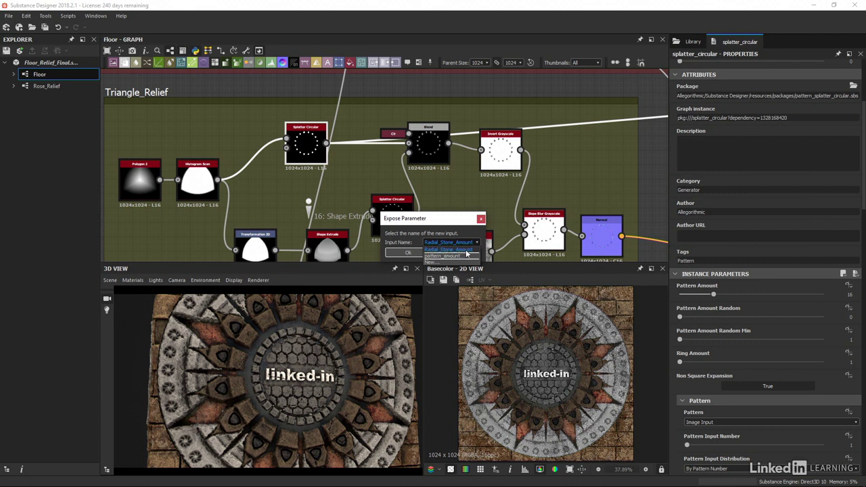
click(464, 250)
click(415, 252)
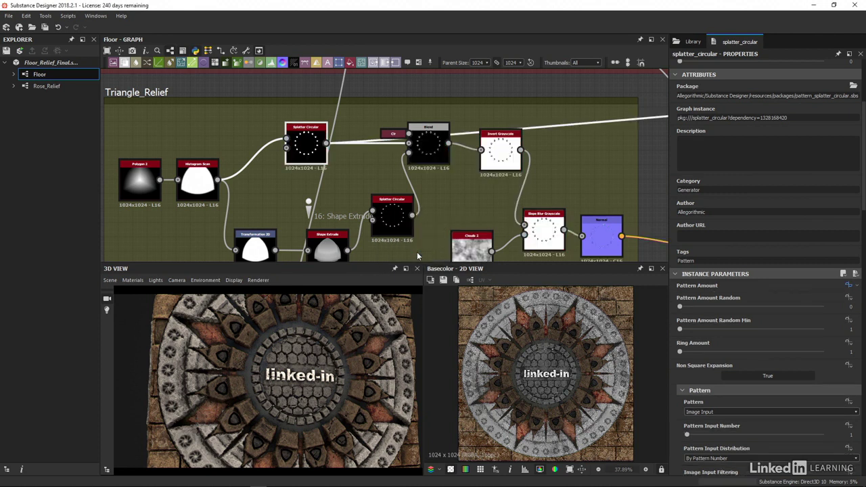
Expose Pattern Amount of the Splatter Circular node fed by Shape Extrude in Triangle_Relief through the Radial_Stone_Amount input
click(397, 230)
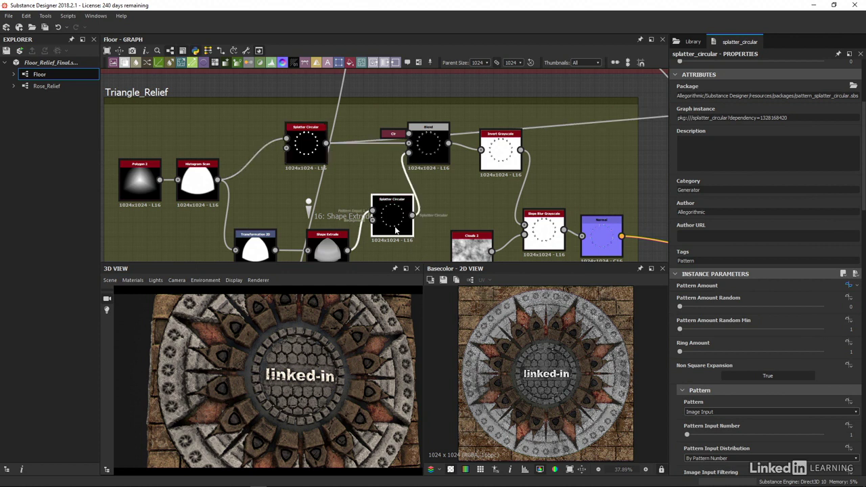
click(849, 285)
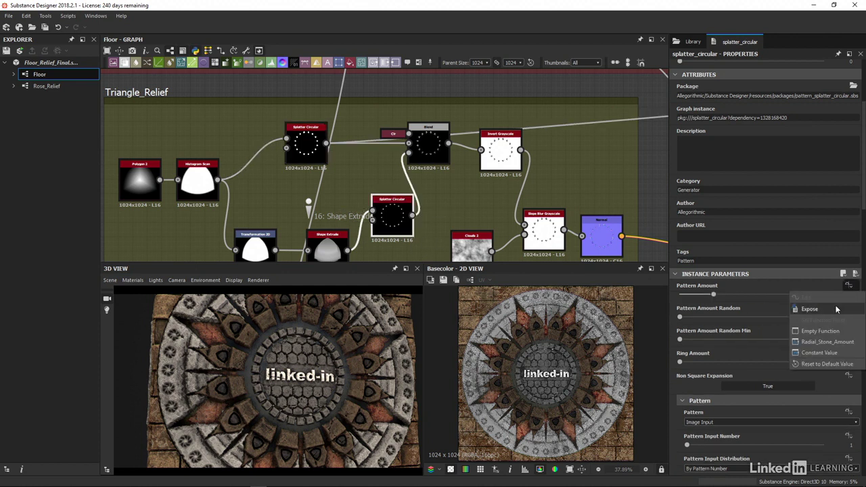
click(822, 308)
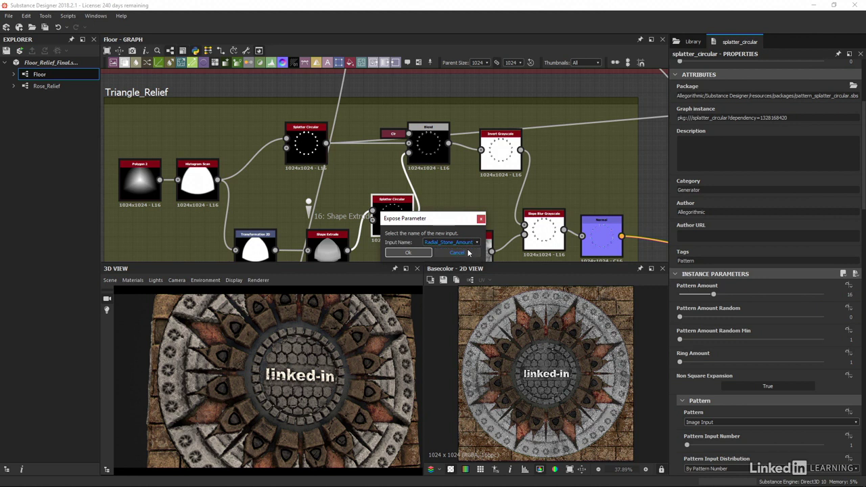
click(409, 253)
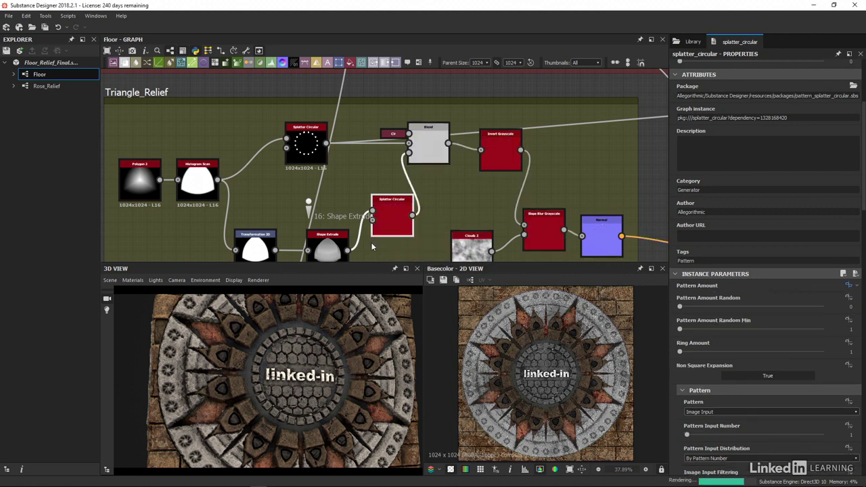
Expose Branches of the Starburst node in Circle_Relief through the existing Radial_Stone_Amount input
middle_drag(421, 187, 494, 144)
scroll(493, 144, down, 3)
scroll(336, 193, up, 5)
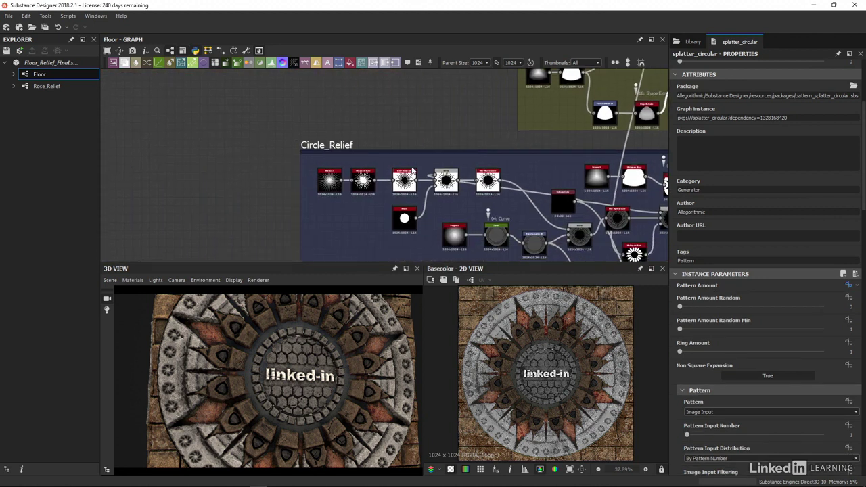
click(332, 189)
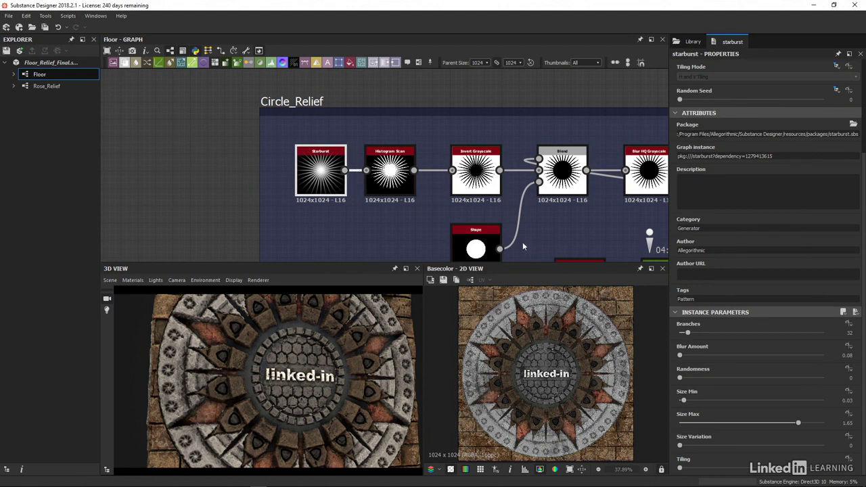
click(848, 325)
click(833, 347)
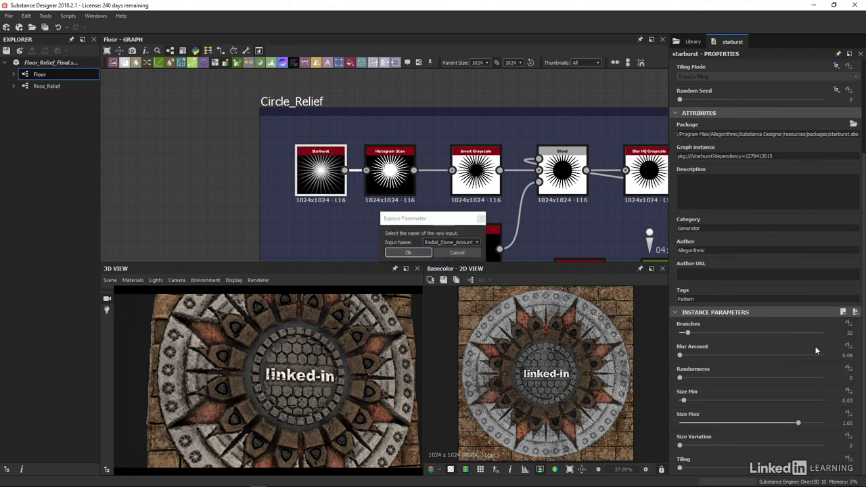
click(474, 242)
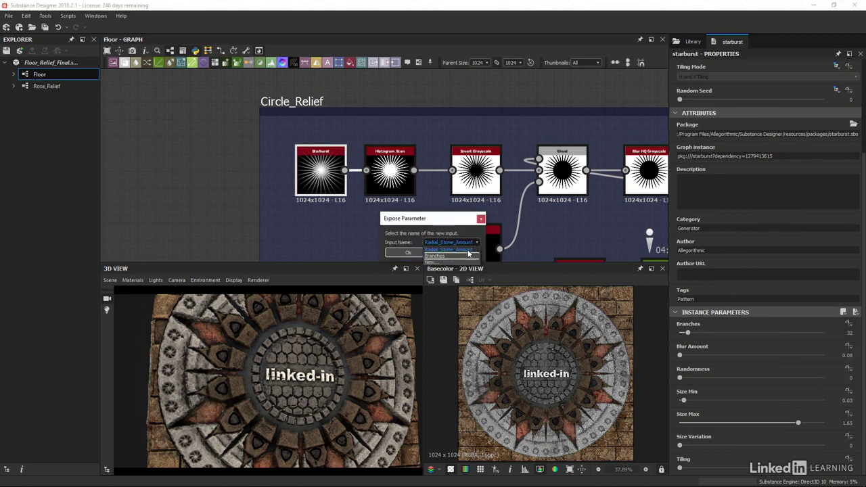
click(472, 250)
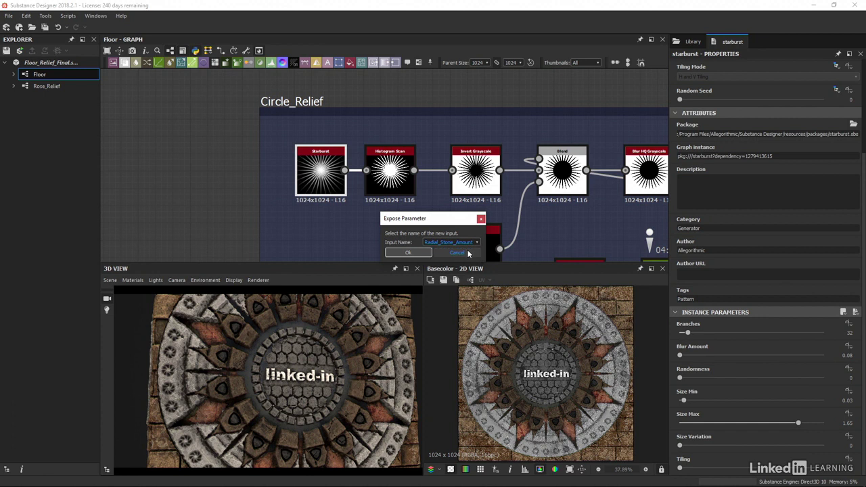
click(408, 253)
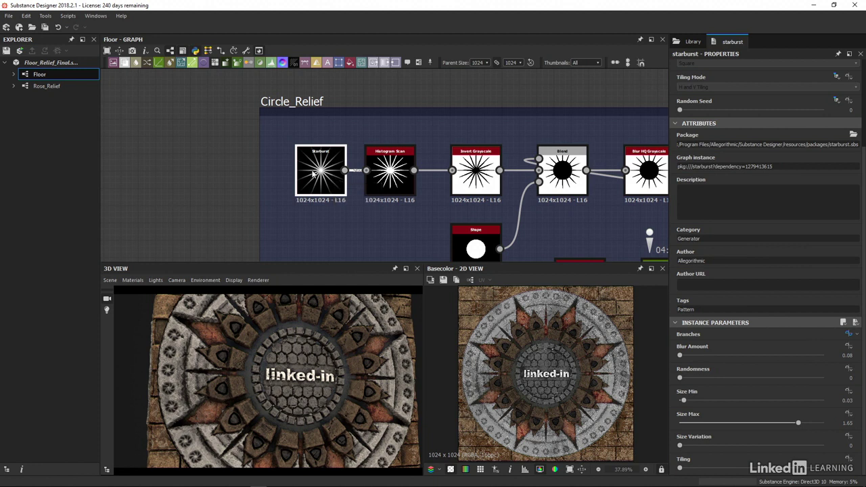
In the Floor graph's input parameters, label the Radial_Stone_Amount input Radial_Stone_Amount and assign it to the group Stone Amount
click(44, 75)
scroll(863, 268, down, 2)
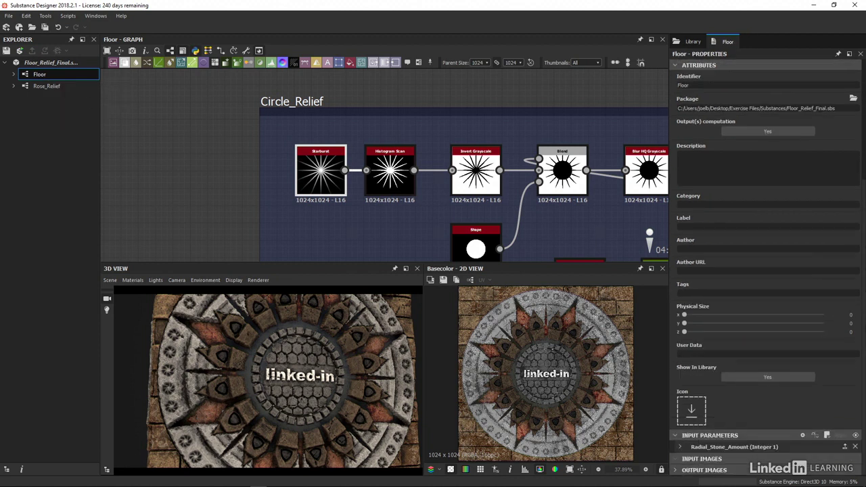
click(678, 446)
scroll(678, 406, down, 4)
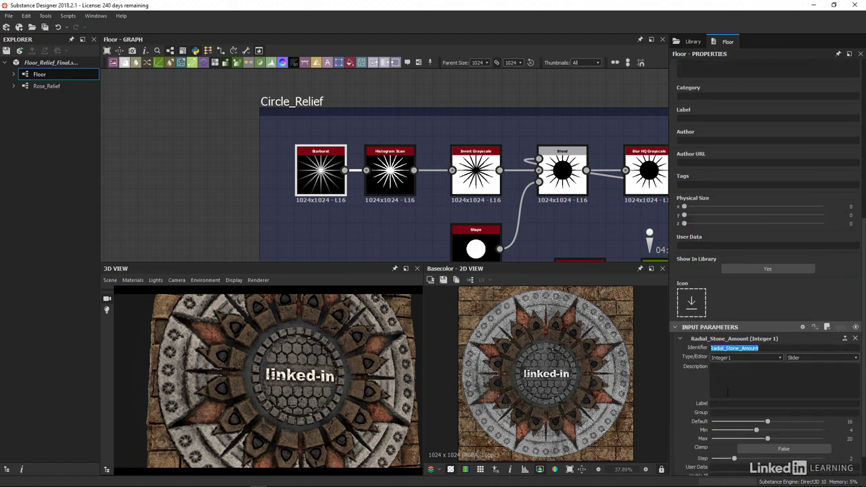
click(731, 404)
text(Radial_Stone_Amount)
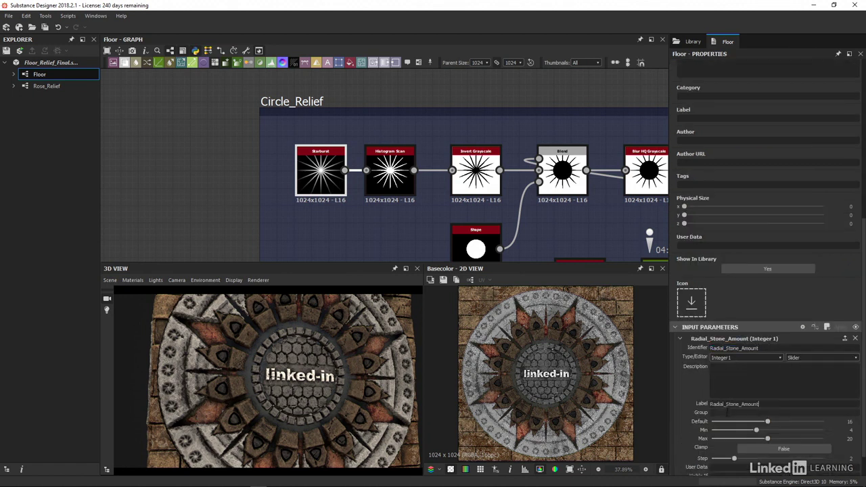
click(728, 412)
text(Stone Amount)
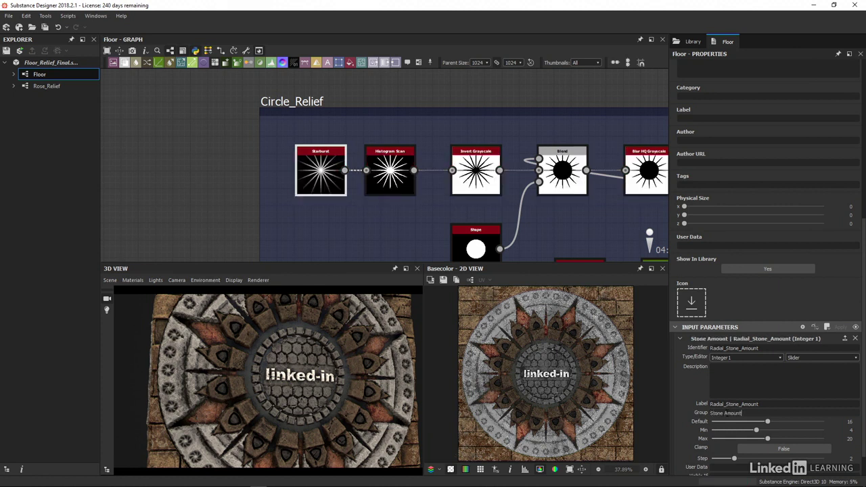
key(Return)
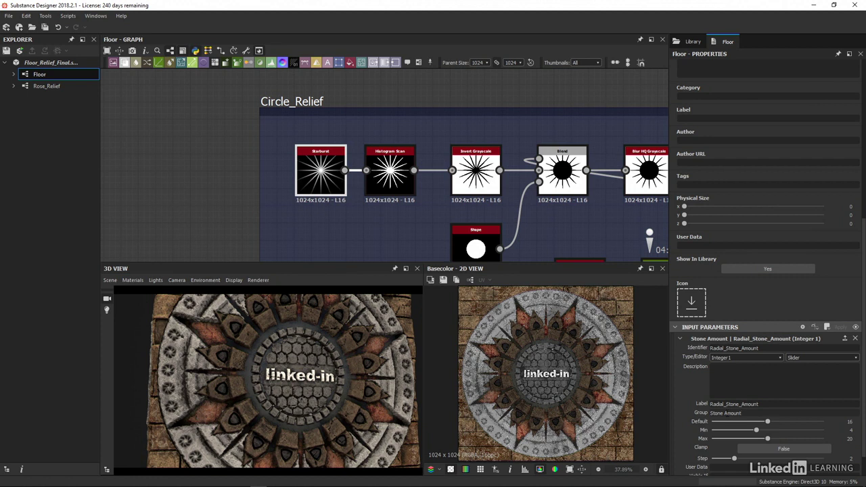
Preview the Floor input parameters with Radial_Stone_Amount in the Stone Amount group at 8, and leave the preview
click(855, 339)
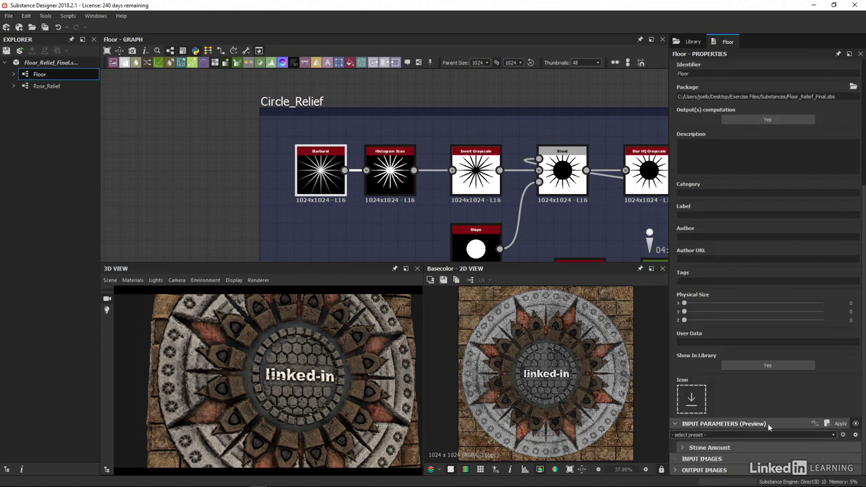
click(684, 446)
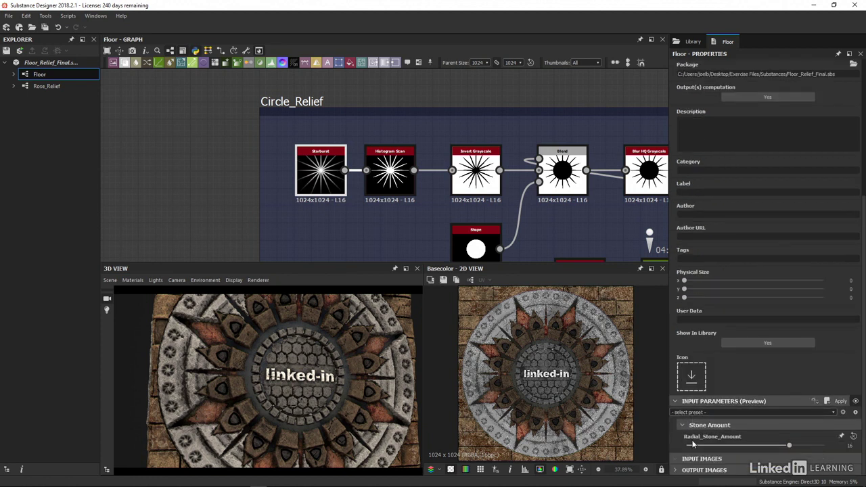
drag(783, 444, 724, 443)
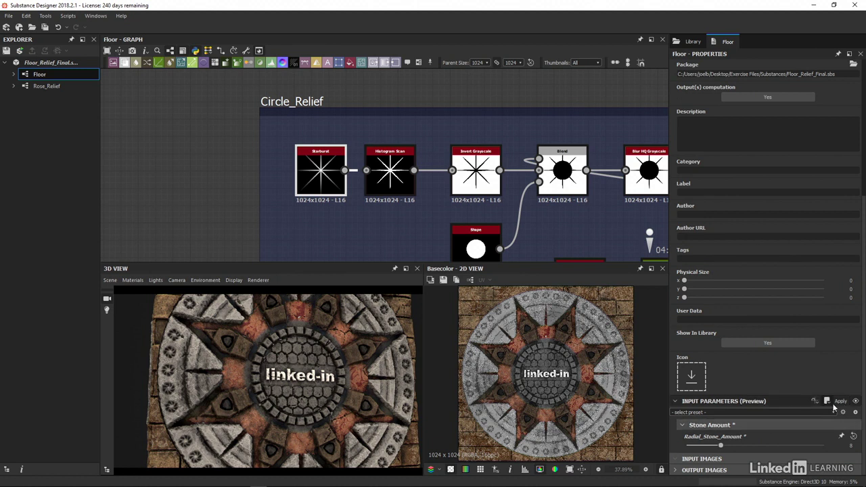
click(855, 401)
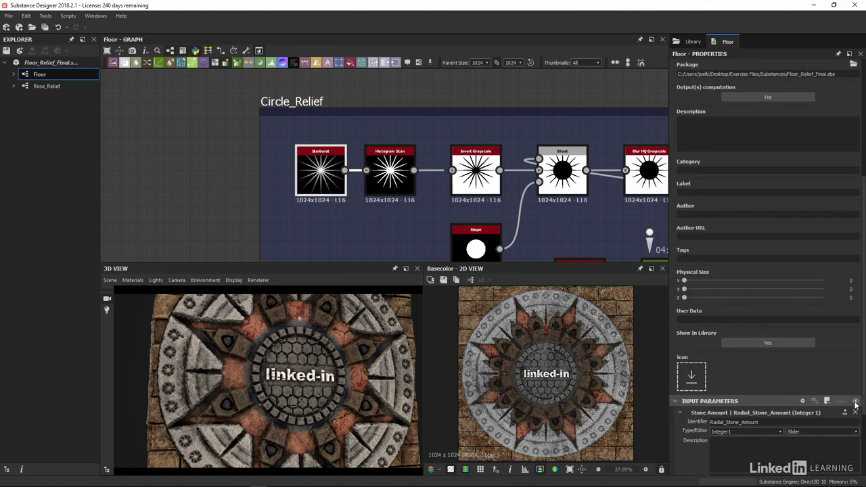